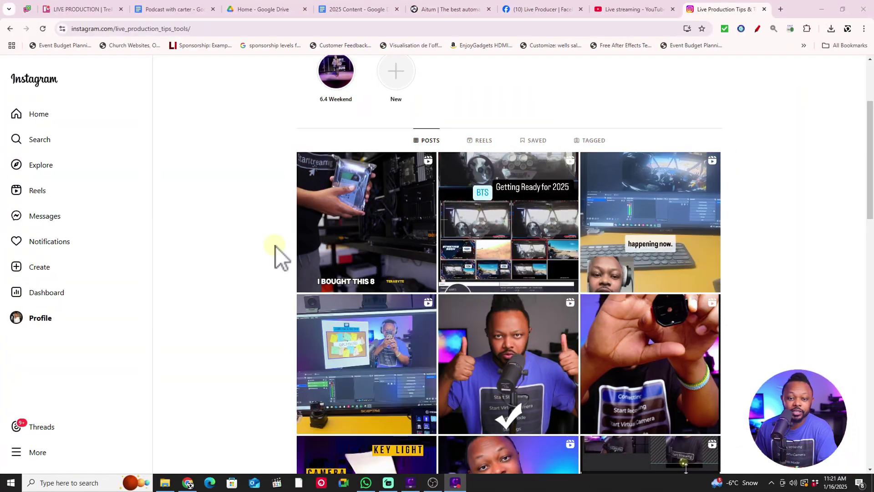
# Step: Examine the Aitum App, Vertical Plugin and Multistream descriptions and download options on aitum.tv
pyautogui.click(404, 6)
pyautogui.scroll(14, 304, 269)
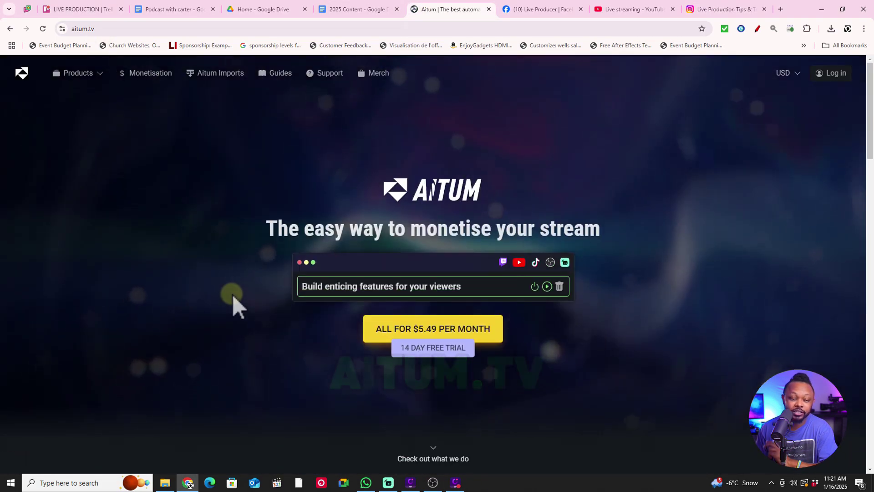
pyautogui.scroll(-15, 292, 364)
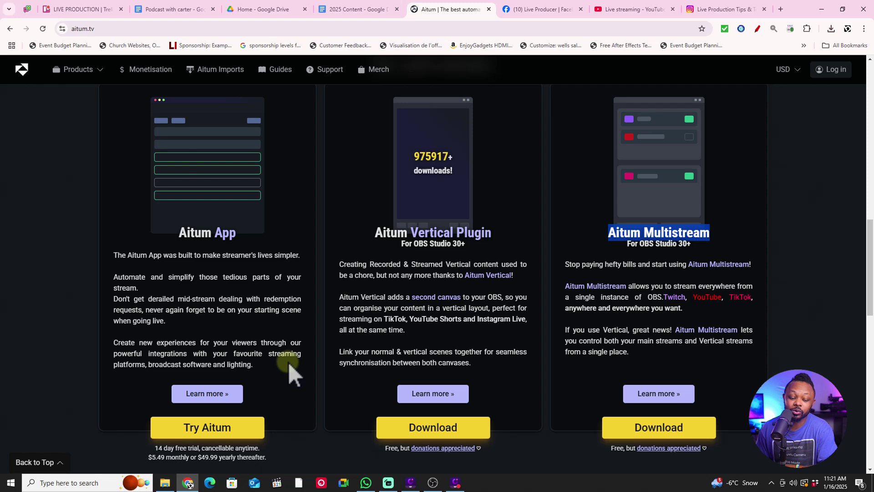
pyautogui.scroll(-3, 288, 362)
pyautogui.scroll(-2, 289, 362)
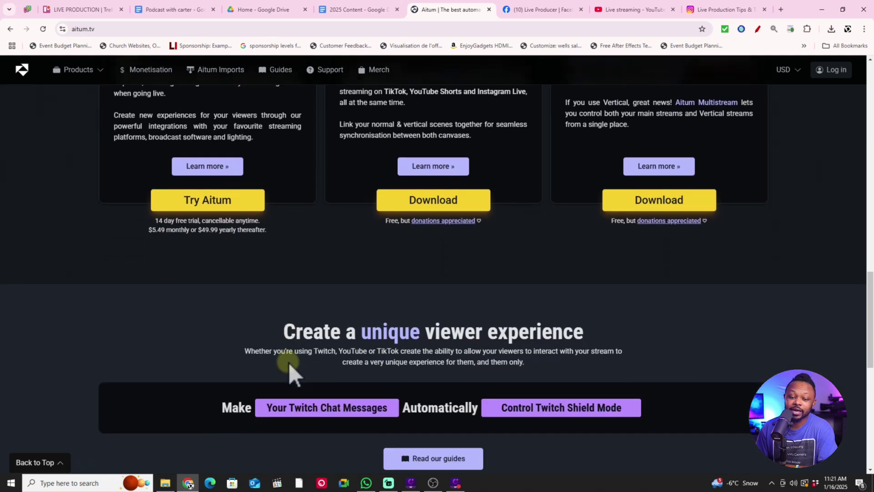
pyautogui.scroll(4, 288, 363)
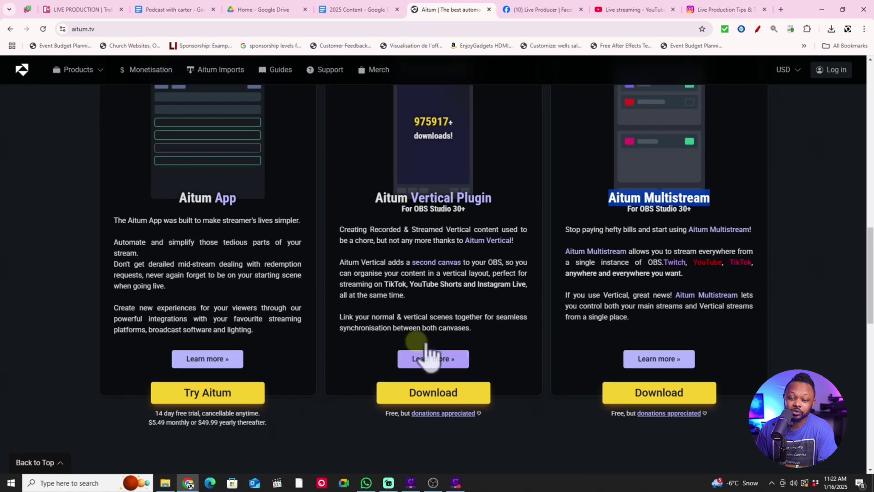
pyautogui.scroll(2, 428, 355)
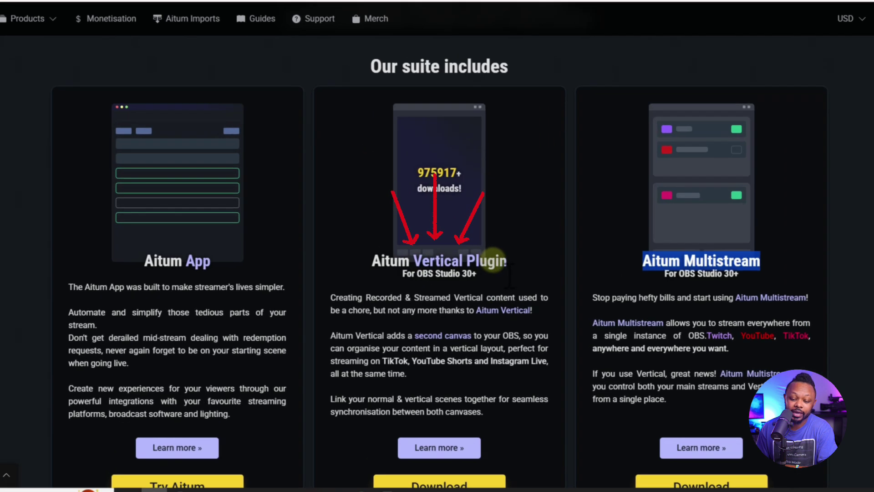
pyautogui.scroll(-4, 510, 275)
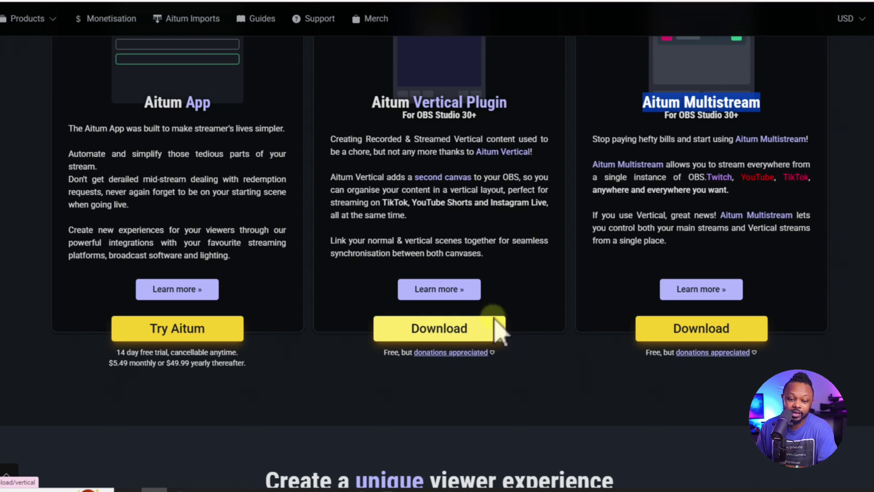
pyautogui.scroll(1, 610, 326)
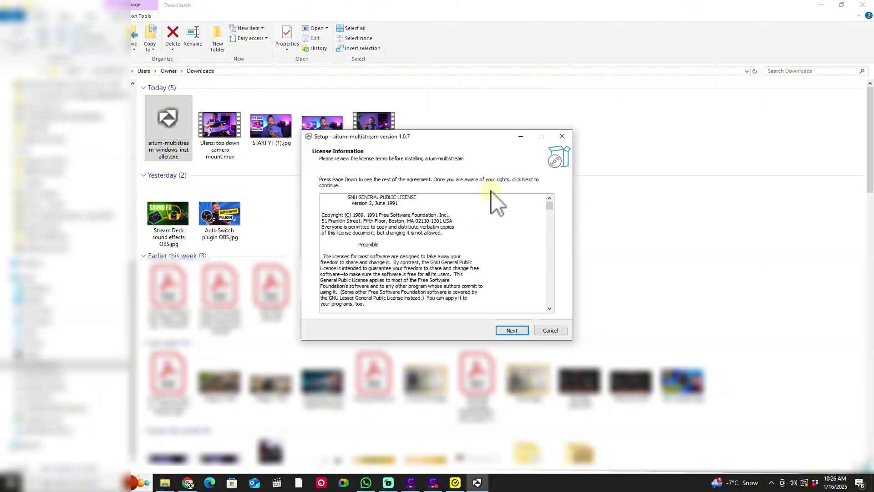
# Step: Accept the license terms and complete the aitum-multistream 1.0.7 installation
pyautogui.click(513, 330)
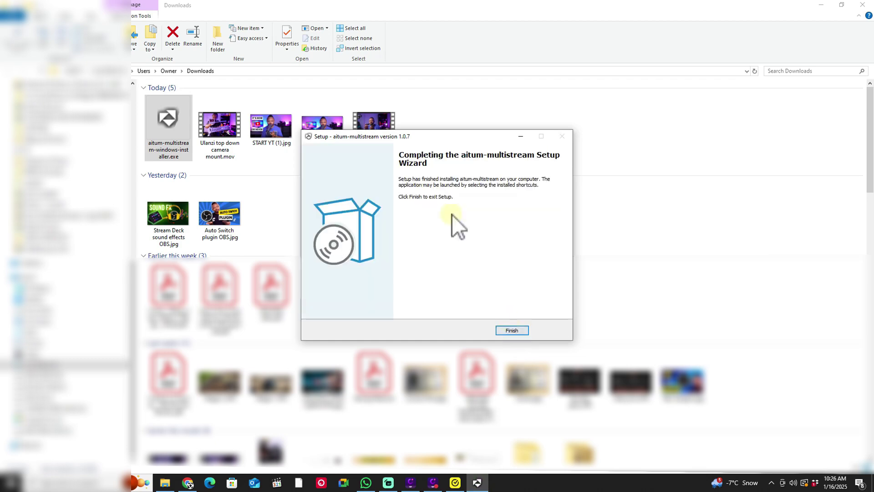
pyautogui.click(512, 330)
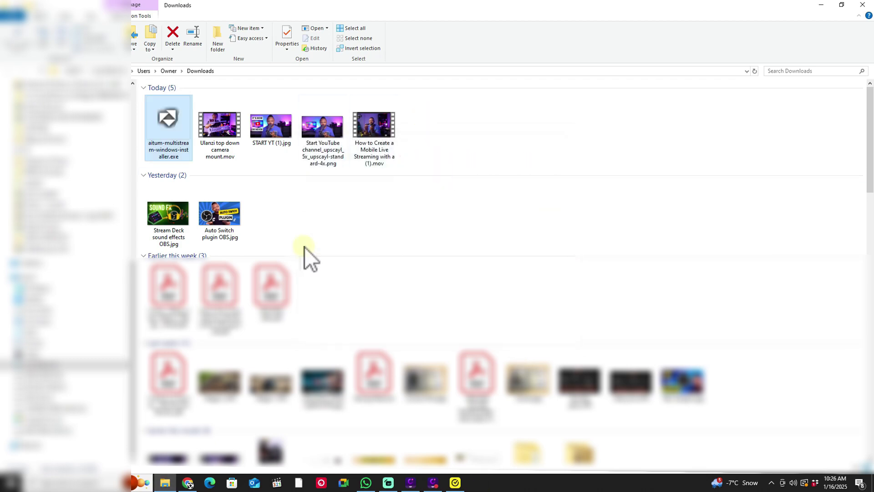
pyautogui.click(142, 130)
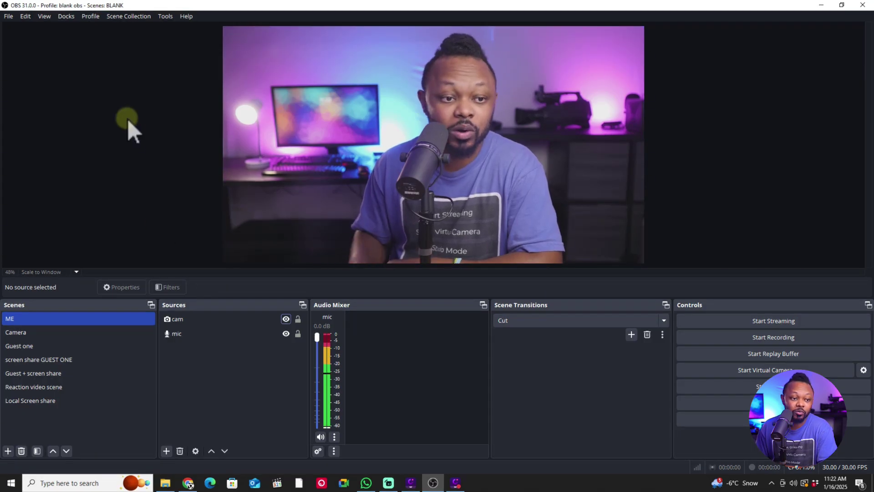
# Step: Switch to OBS and show the Aitum Multistream and Vertical docks
pyautogui.click(66, 16)
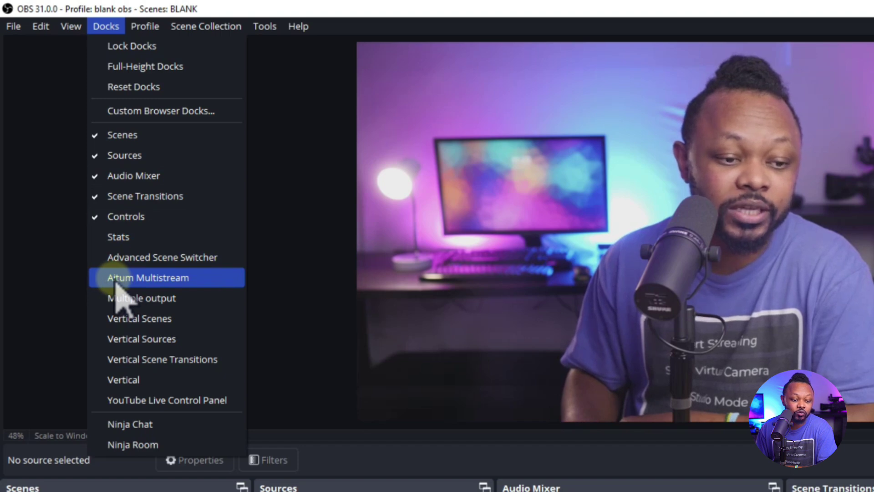
pyautogui.click(116, 282)
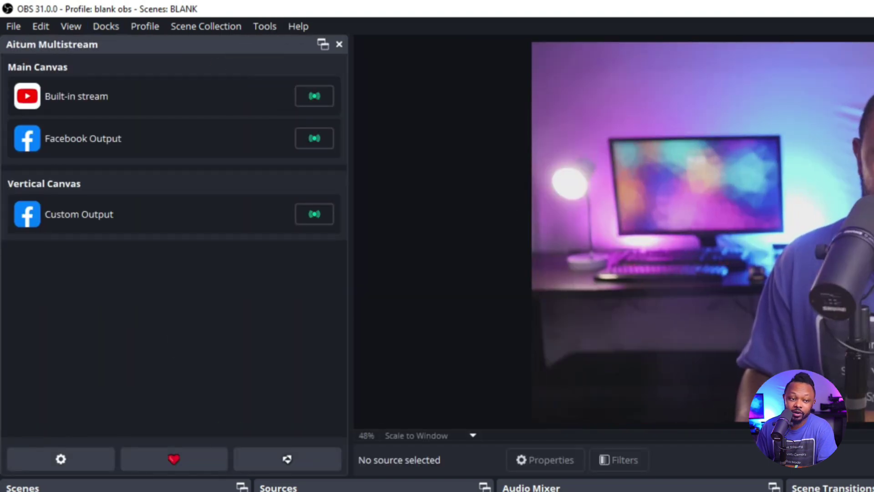
pyautogui.click(104, 28)
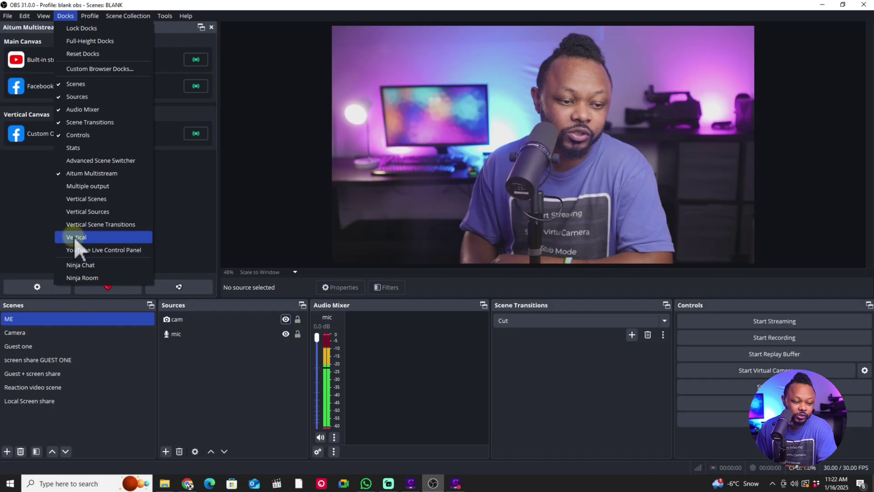
pyautogui.click(123, 380)
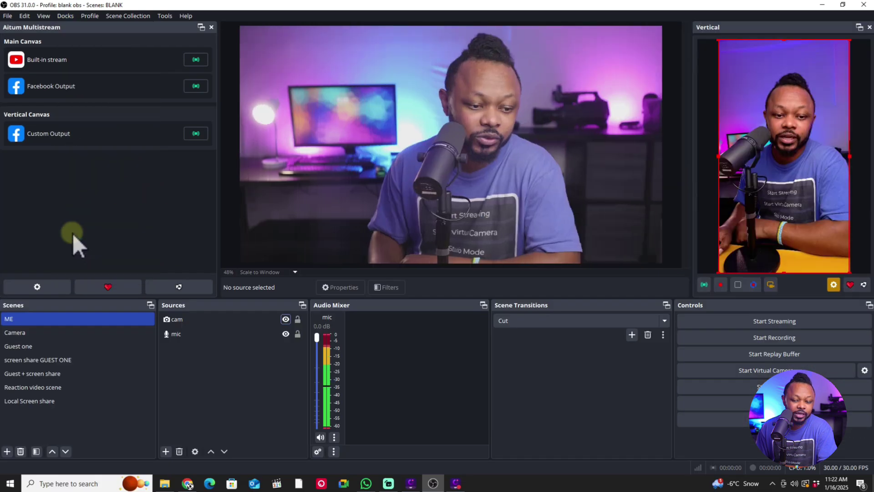
# Step: Show the Vertical Scenes and Vertical Sources docks
pyautogui.click(71, 17)
pyautogui.click(109, 321)
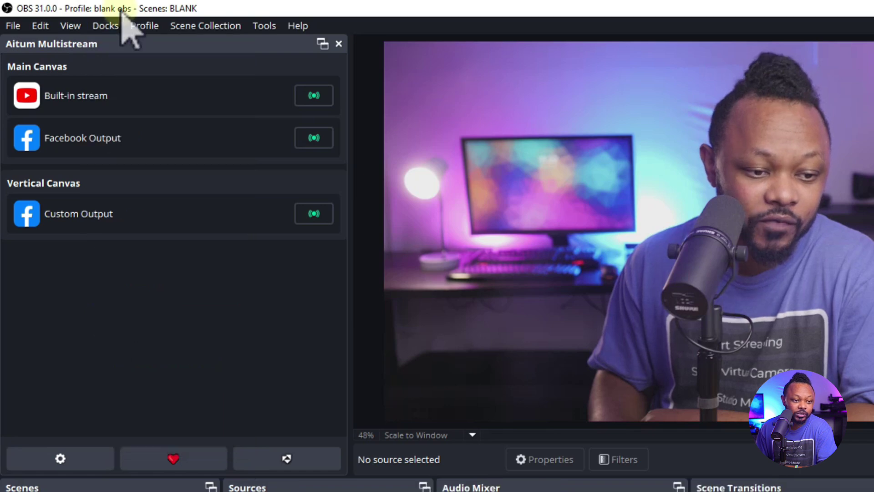
pyautogui.click(110, 27)
pyautogui.click(108, 338)
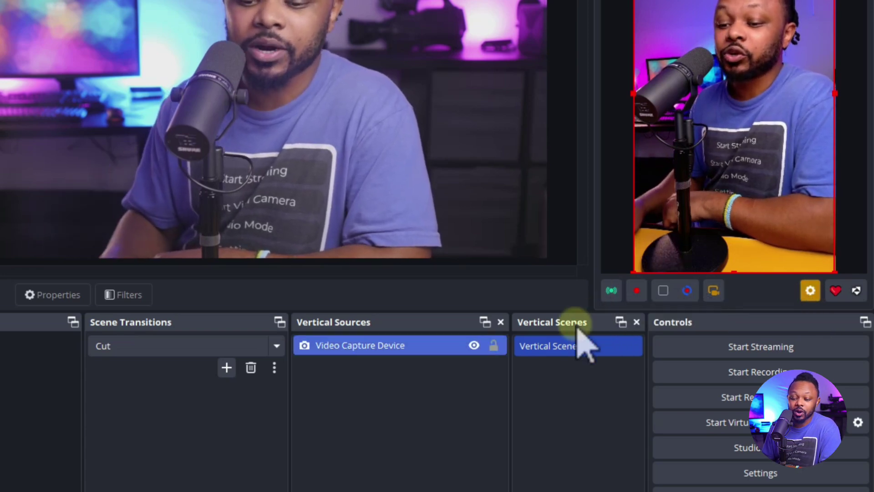
# Step: Remove the existing Video Capture Device source from the vertical scene
pyautogui.click(417, 347)
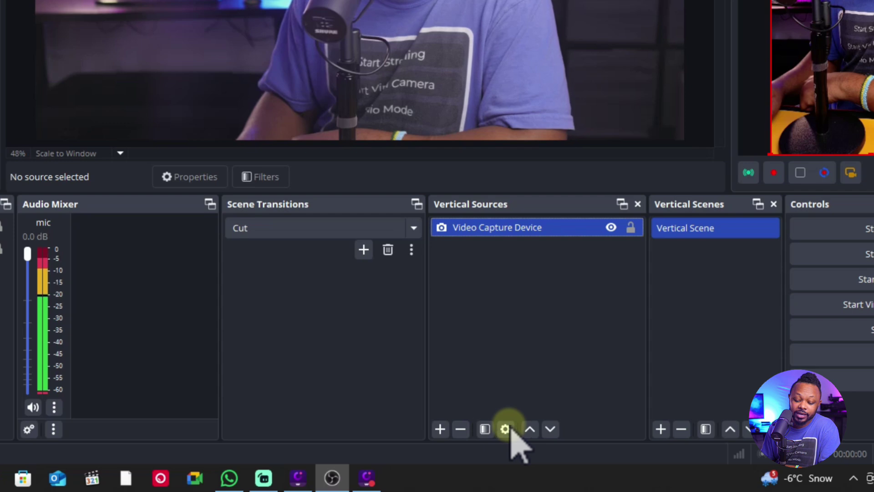
pyautogui.click(462, 430)
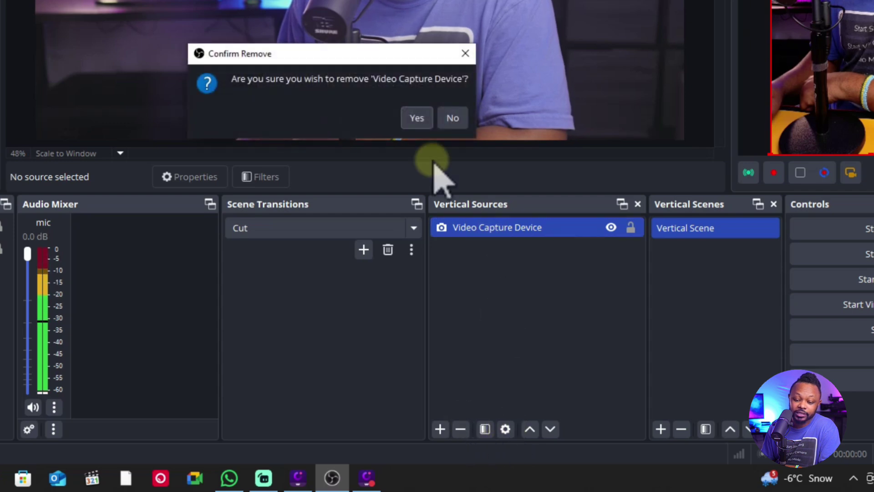
pyautogui.click(416, 118)
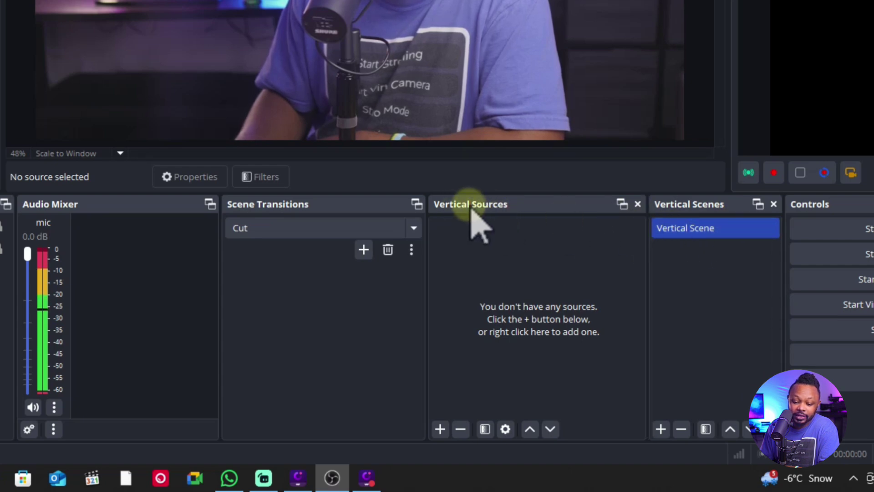
# Step: Add the ME scene as a source in the vertical scene, then enlarge and reposition it to fill the vertical canvas
pyautogui.click(440, 429)
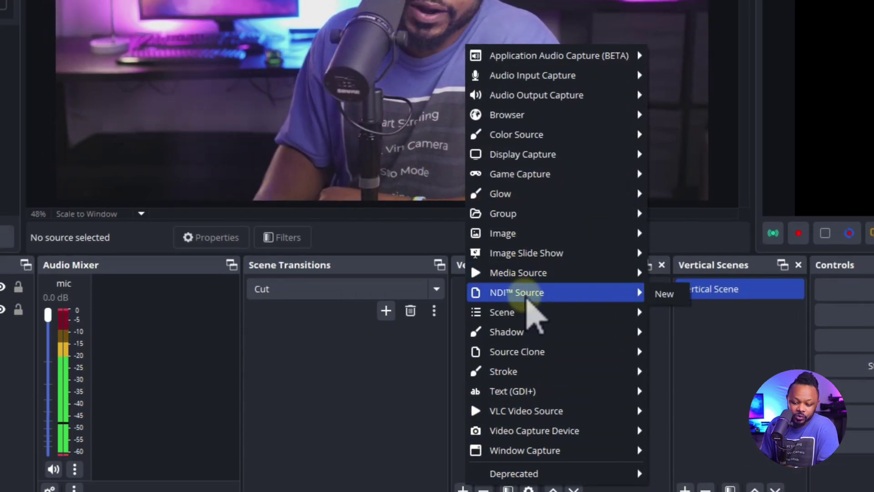
pyautogui.moveTo(529, 312)
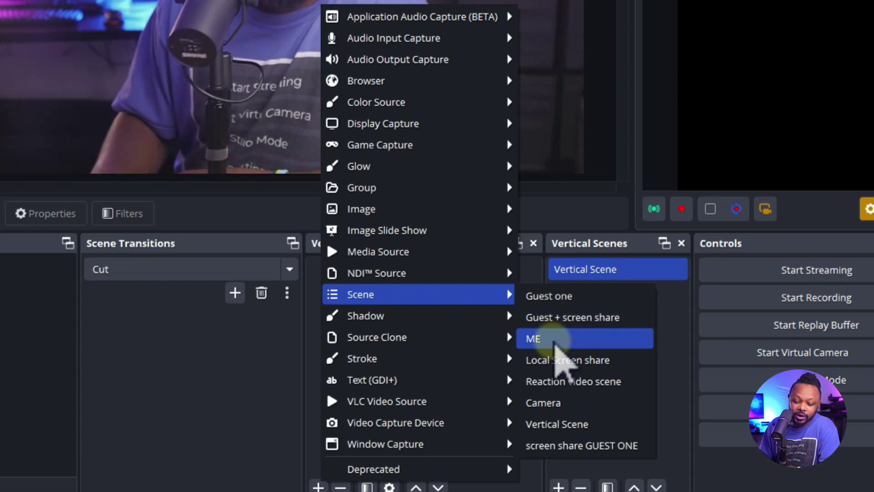
pyautogui.click(555, 340)
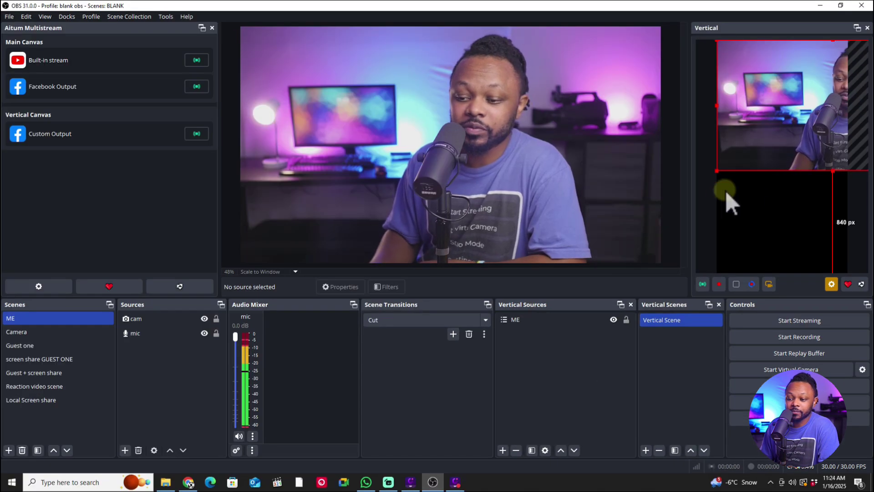
pyautogui.moveTo(818, 125); pyautogui.dragTo(778, 173)
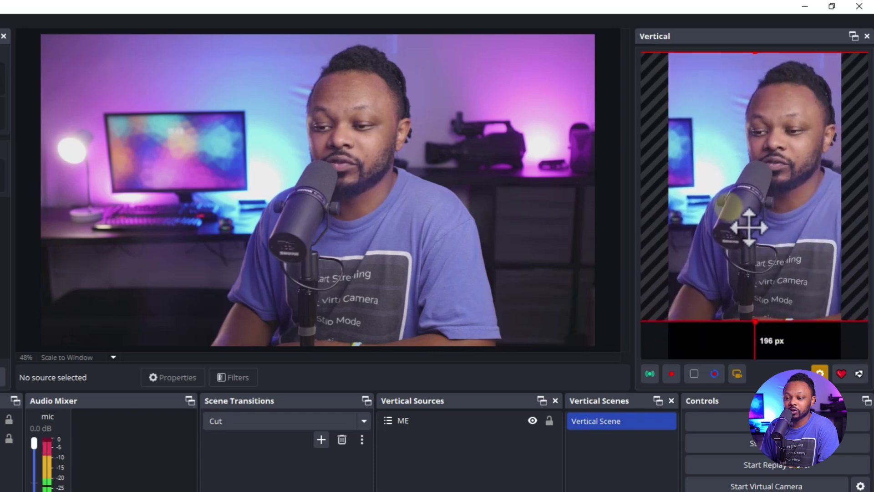
pyautogui.moveTo(749, 226); pyautogui.dragTo(774, 268)
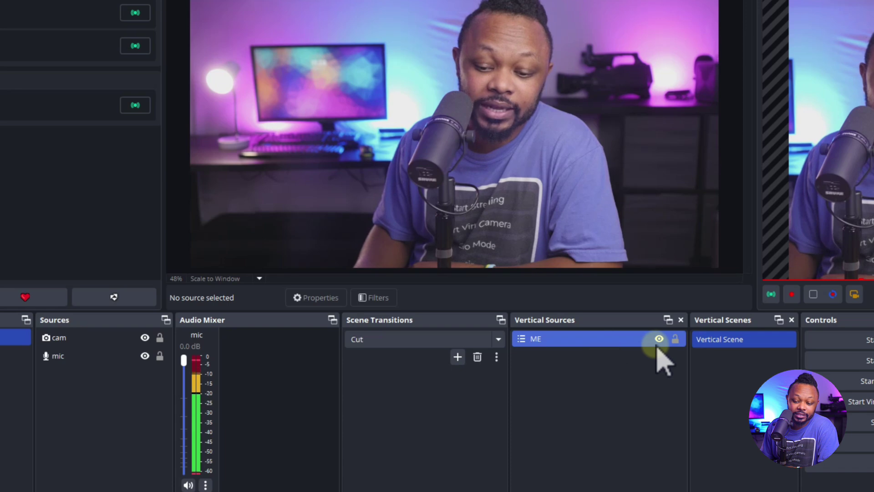
# Step: Hide the ME source and add a new Video Capture Device source to the vertical scene, selecting its camera
pyautogui.click(659, 339)
pyautogui.click(524, 456)
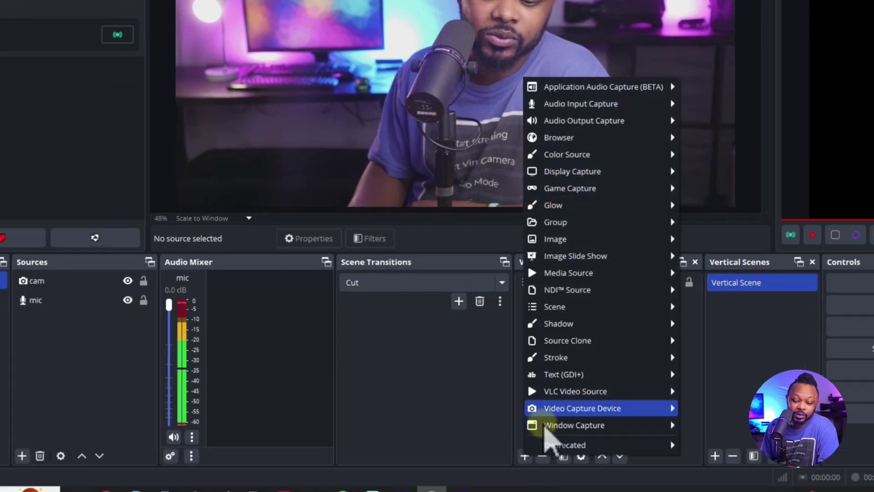
pyautogui.moveTo(581, 406)
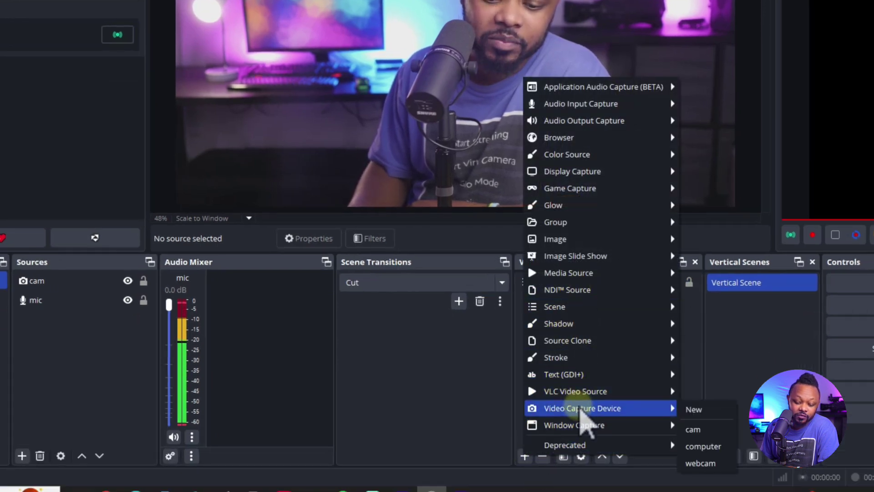
pyautogui.click(697, 409)
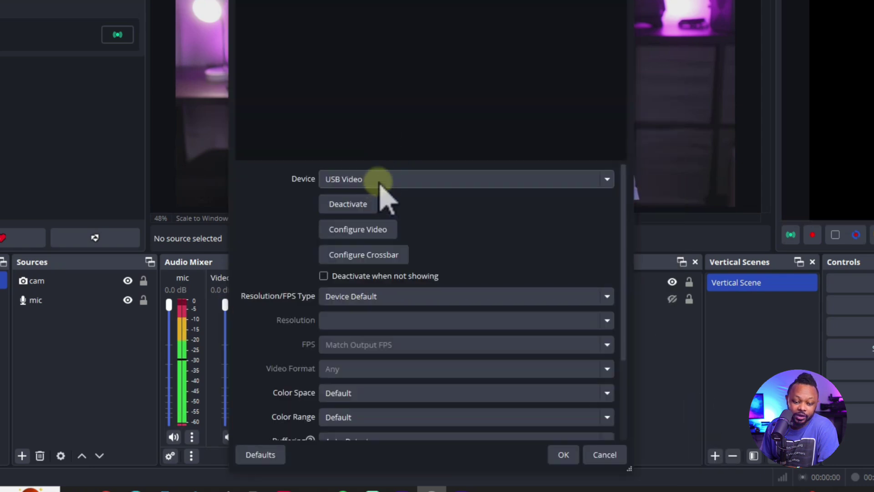
pyautogui.click(382, 177)
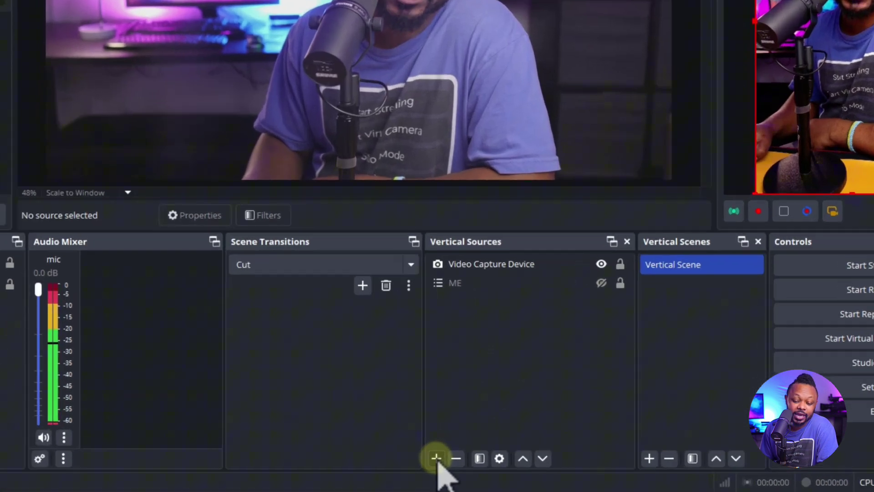
pyautogui.click(503, 451)
pyautogui.moveTo(505, 448)
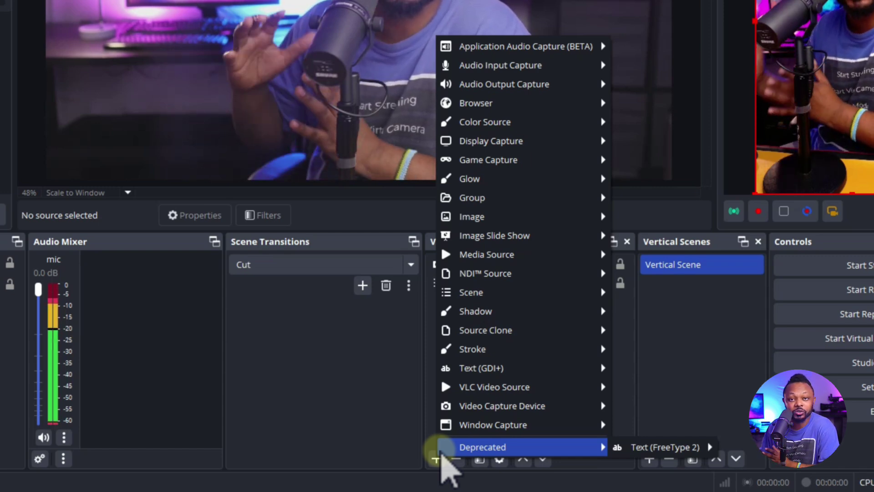
pyautogui.click(696, 371)
pyautogui.doubleClick(681, 269)
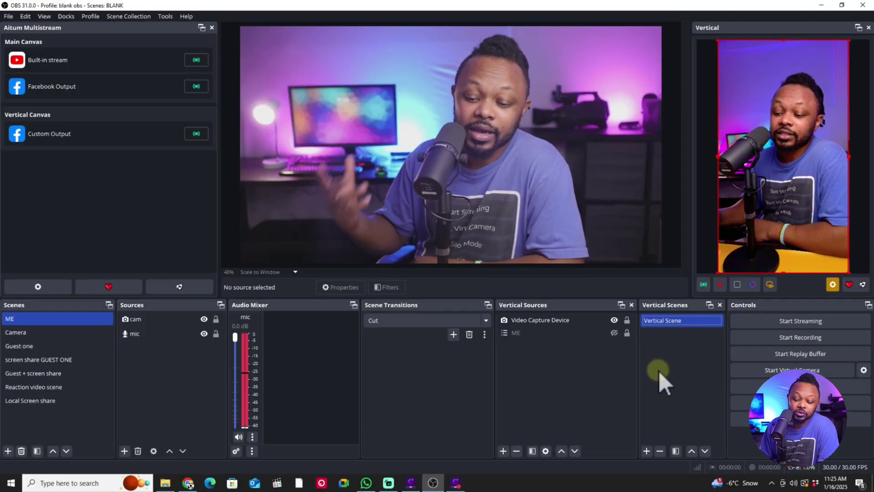
pyautogui.click(545, 336)
pyautogui.moveTo(546, 340); pyautogui.dragTo(535, 313)
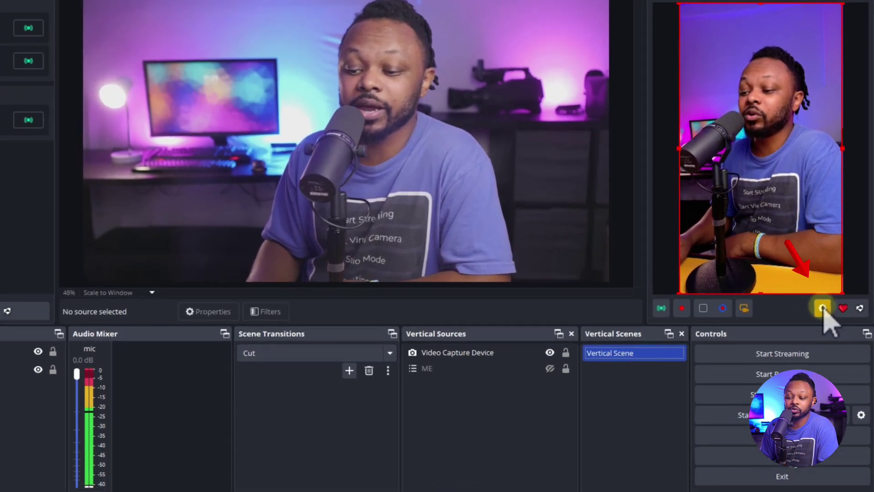
# Step: Open the vertical canvas settings and review the streaming options
pyautogui.click(833, 285)
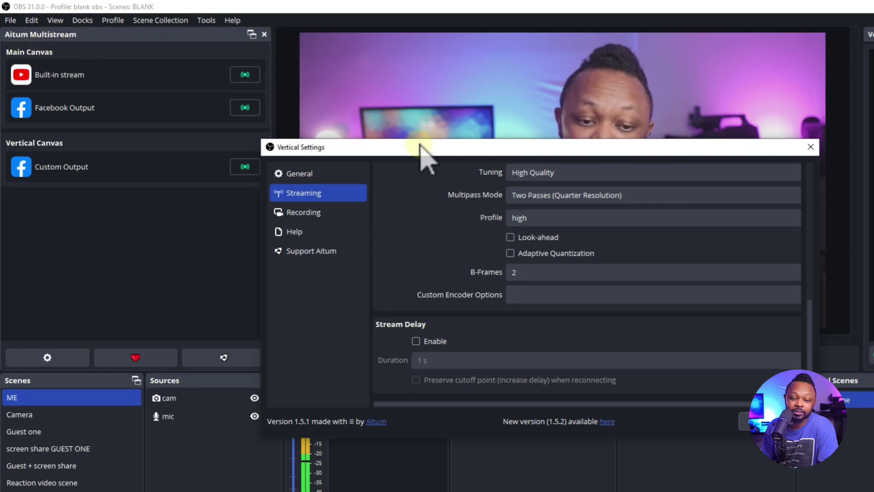
pyautogui.moveTo(419, 145); pyautogui.dragTo(413, 145)
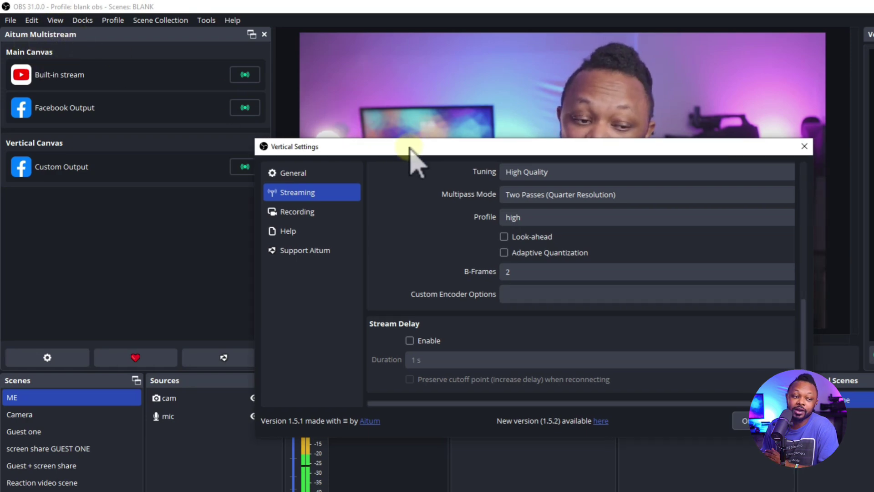
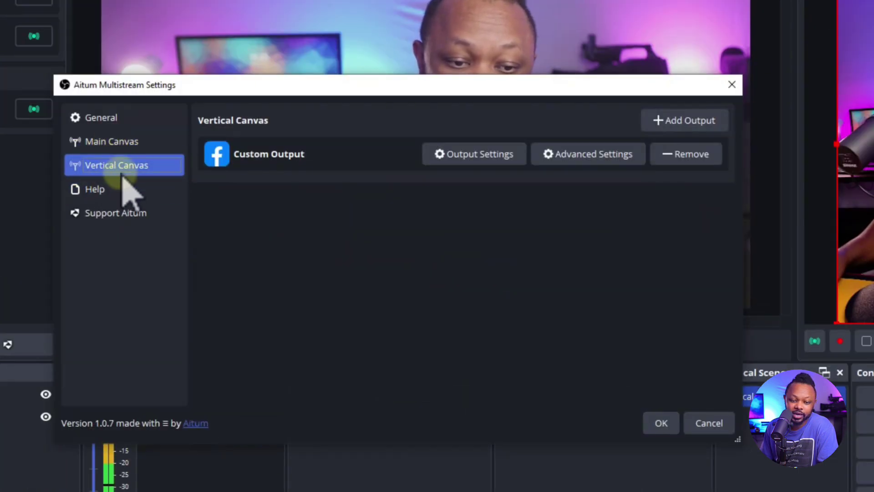
# Step: Remove the Custom Output from the Vertical Canvas in the Aitum Multistream settings
pyautogui.click(669, 156)
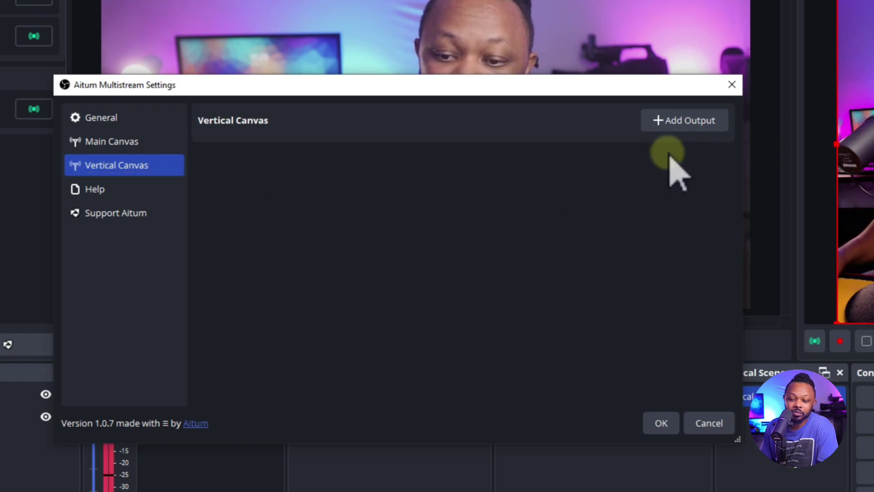
# Step: Start a new Other Service output for the Vertical Canvas and name it IG
pyautogui.click(682, 128)
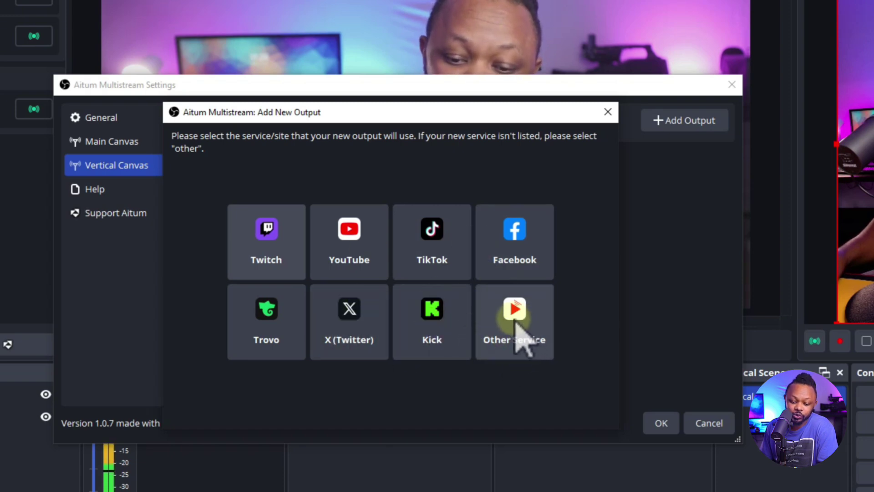
pyautogui.click(524, 339)
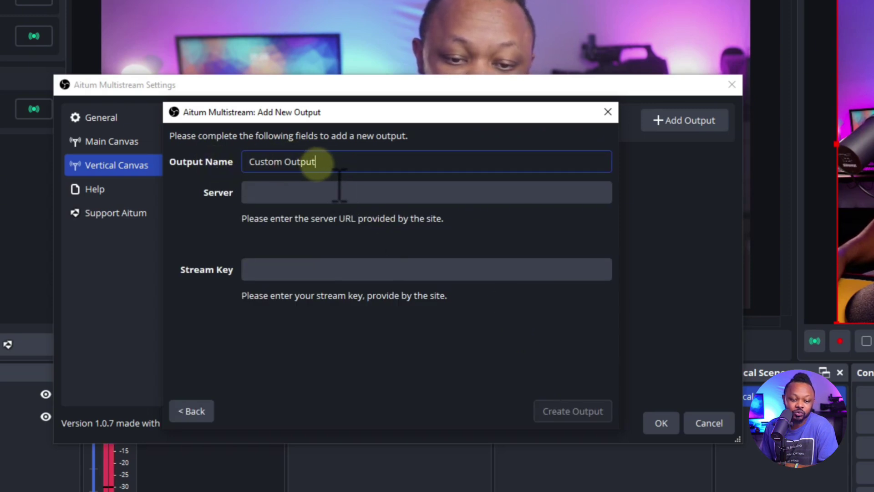
pyautogui.moveTo(317, 162); pyautogui.dragTo(234, 164)
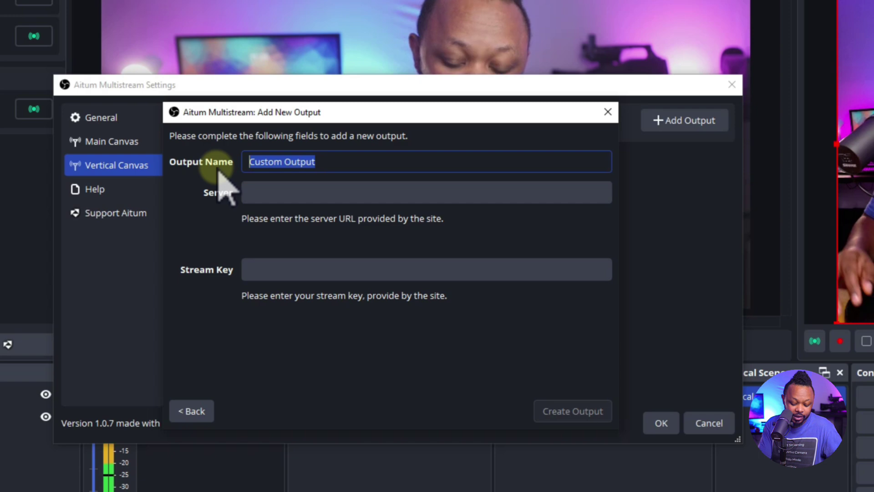
pyautogui.press('BackSpace')
pyautogui.write('IG')
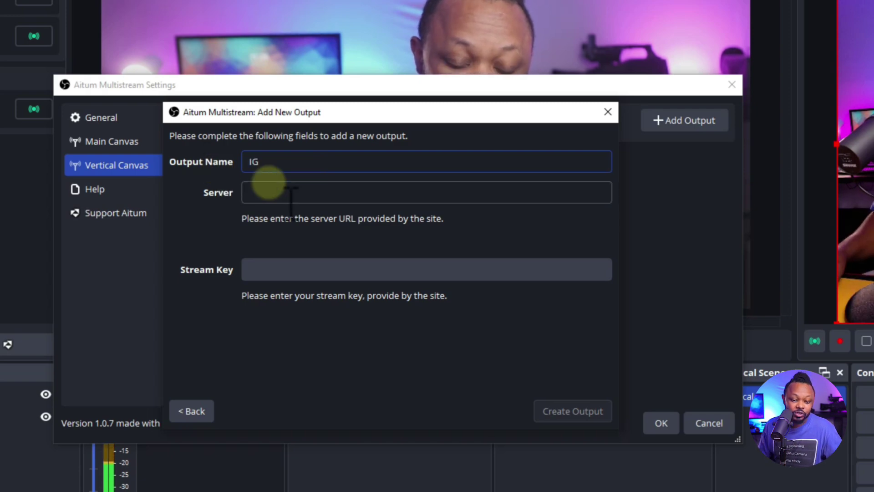
pyautogui.click(273, 192)
pyautogui.click(273, 273)
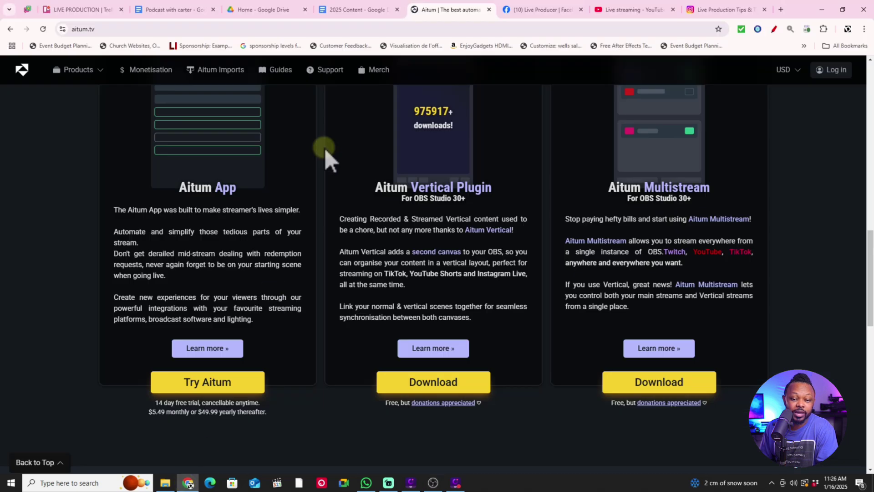
# Step: Switch to Instagram in the browser and create a live video titled "Testing" with the audience set to Public
pyautogui.click(696, 10)
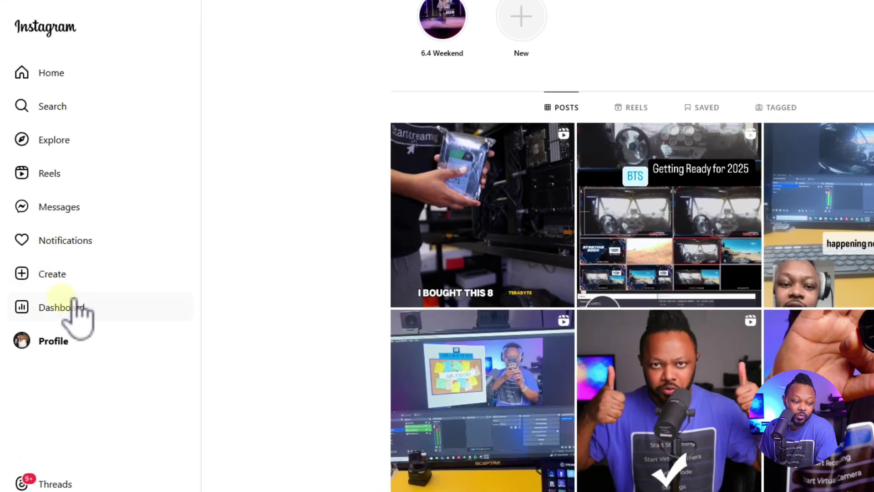
pyautogui.click(67, 275)
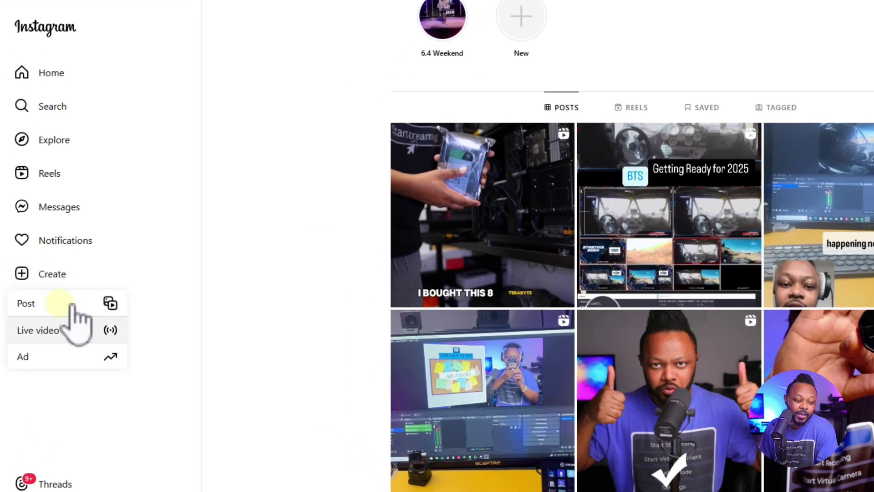
pyautogui.click(70, 335)
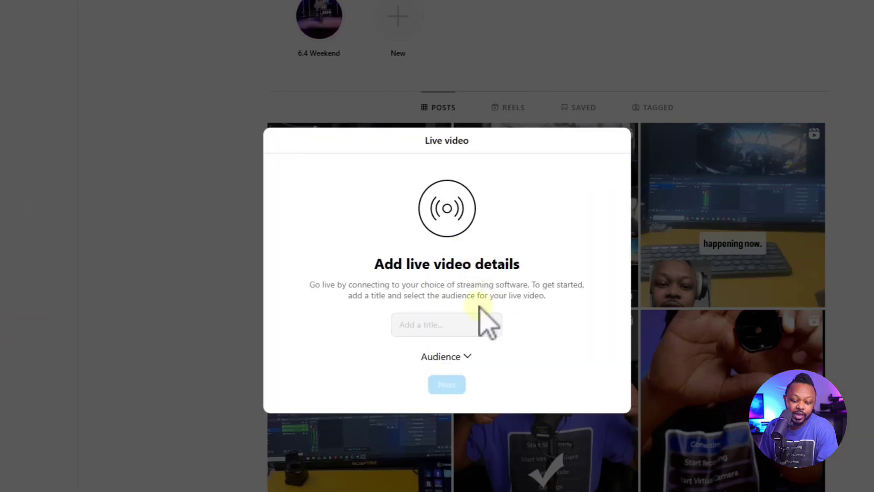
pyautogui.click(449, 325)
pyautogui.write('Testing')
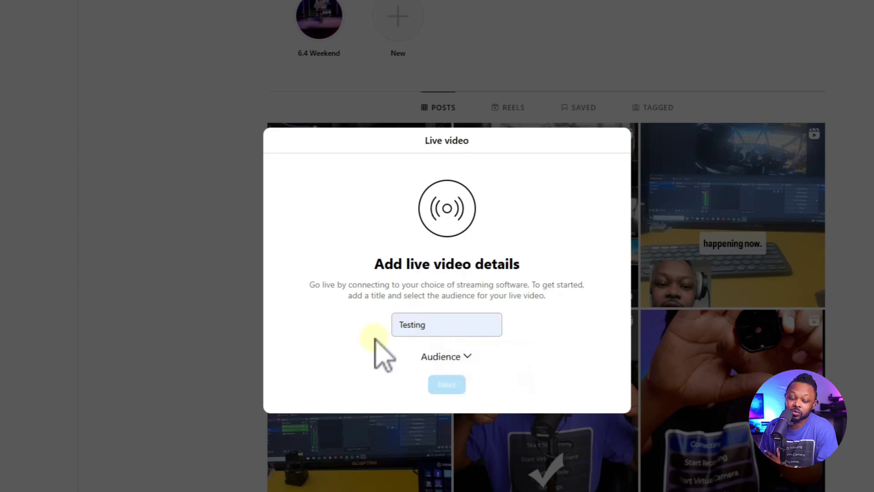
pyautogui.click(467, 358)
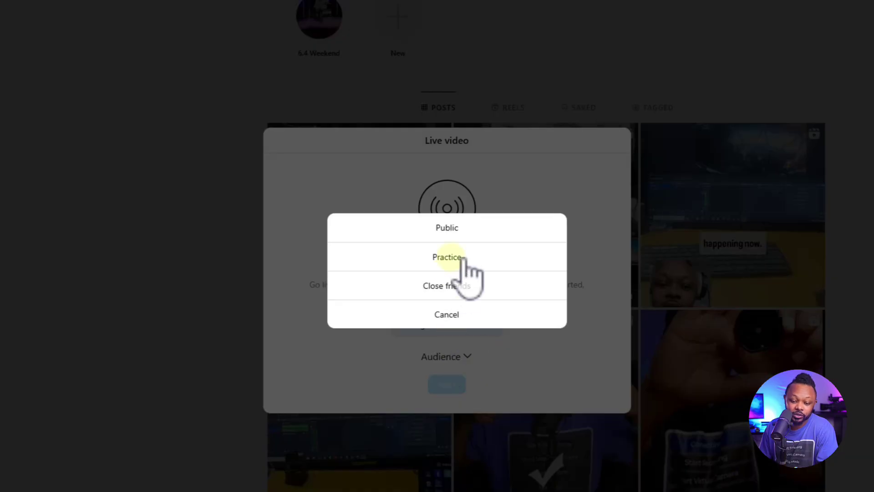
pyautogui.click(470, 228)
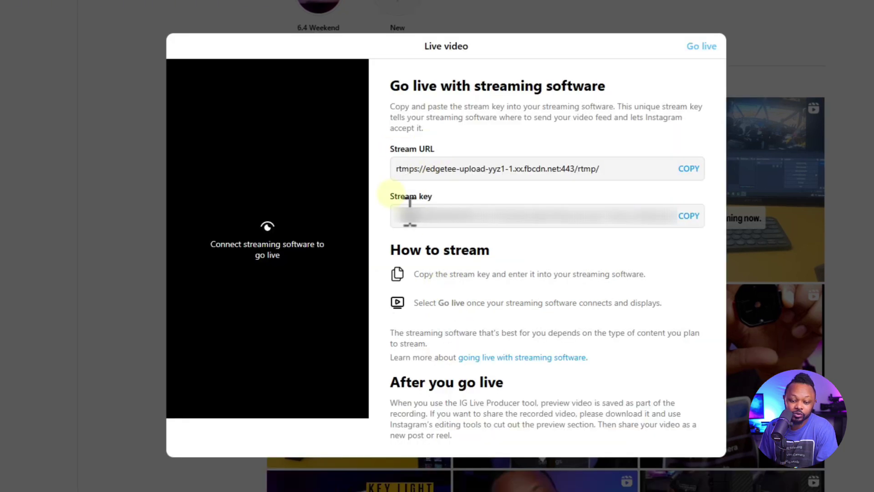
# Step: Copy Instagram's stream URL and paste it as the server of the IG output in OBS
pyautogui.click(697, 169)
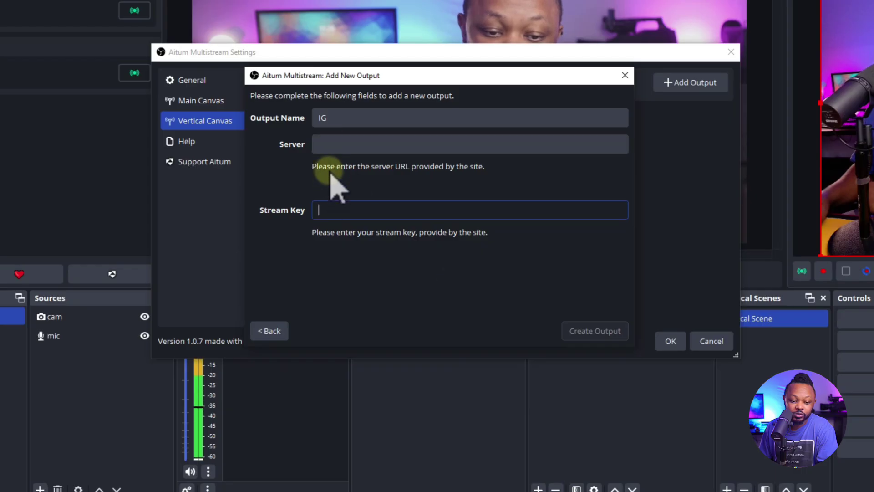
pyautogui.click(314, 144)
pyautogui.rightClick(335, 141)
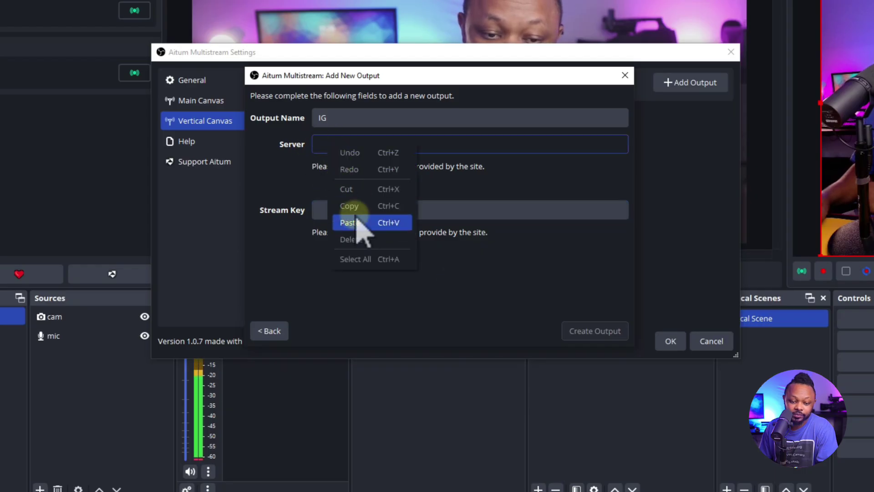
pyautogui.click(361, 220)
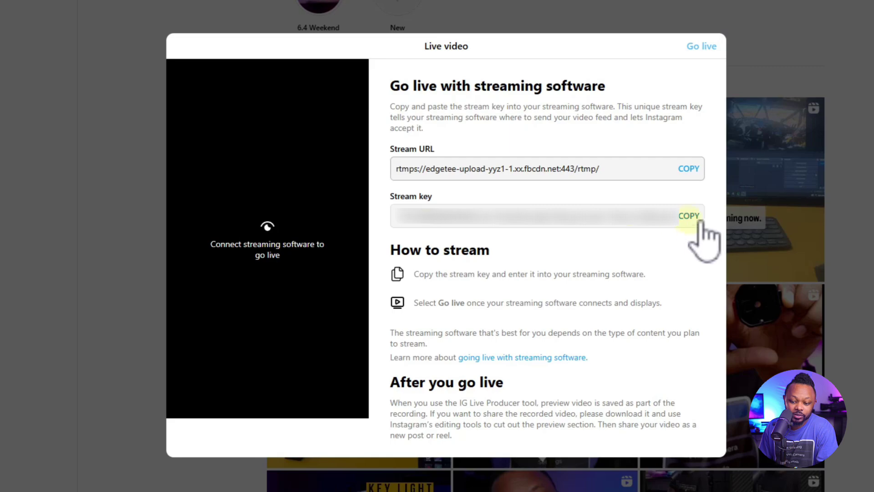
# Step: Copy Instagram's stream key into the IG output, create the output and save the multistream settings
pyautogui.click(690, 216)
pyautogui.rightClick(335, 214)
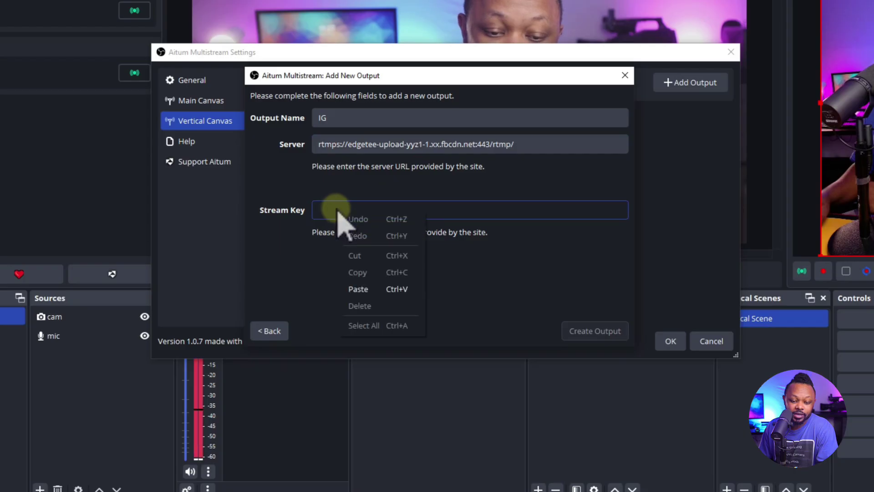
pyautogui.click(363, 288)
pyautogui.click(590, 332)
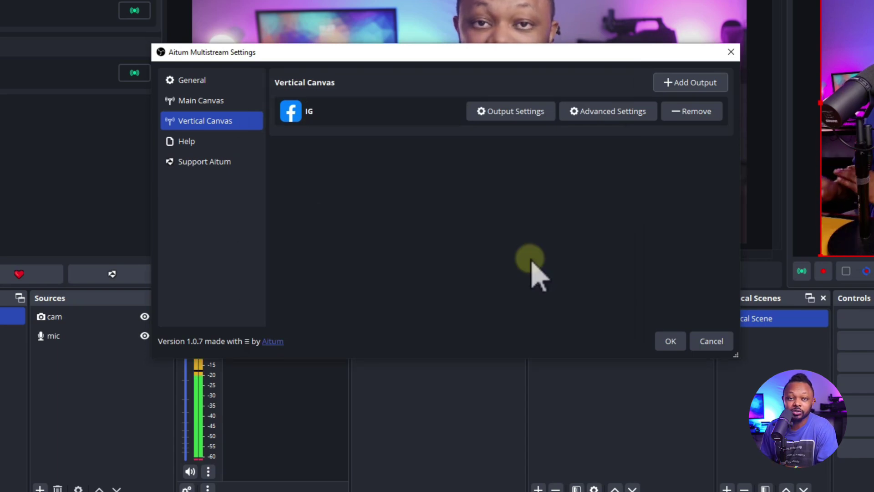
pyautogui.click(671, 341)
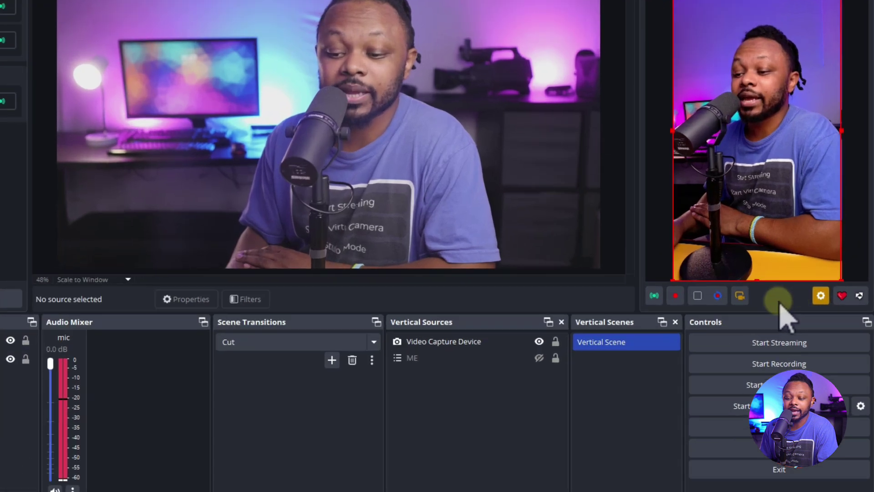
# Step: Open the vertical canvas settings and review the streaming hotkeys and advanced encoder options
pyautogui.click(833, 284)
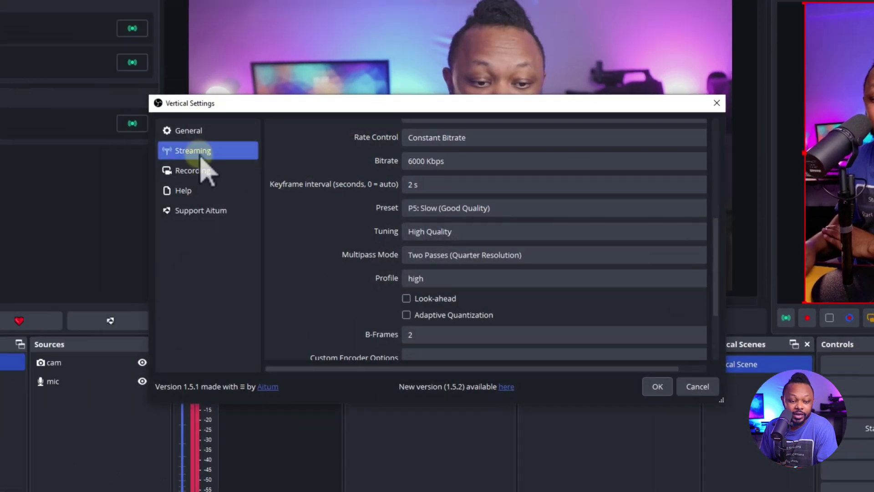
pyautogui.click(87, 127)
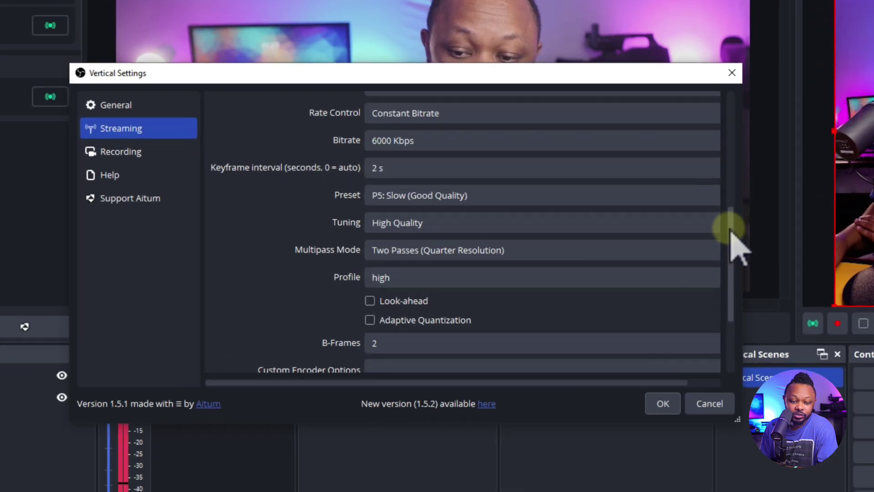
pyautogui.moveTo(716, 238); pyautogui.dragTo(740, 156)
pyautogui.click(238, 199)
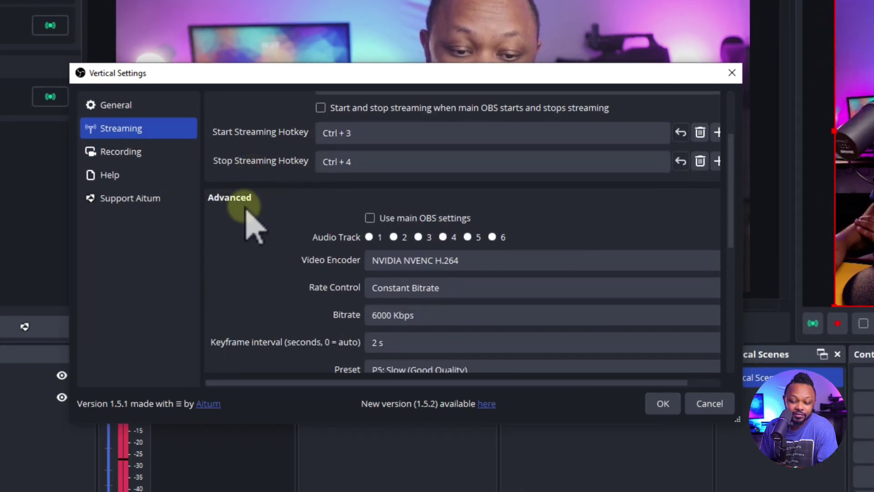
pyautogui.click(722, 204)
pyautogui.scroll(3, 731, 205)
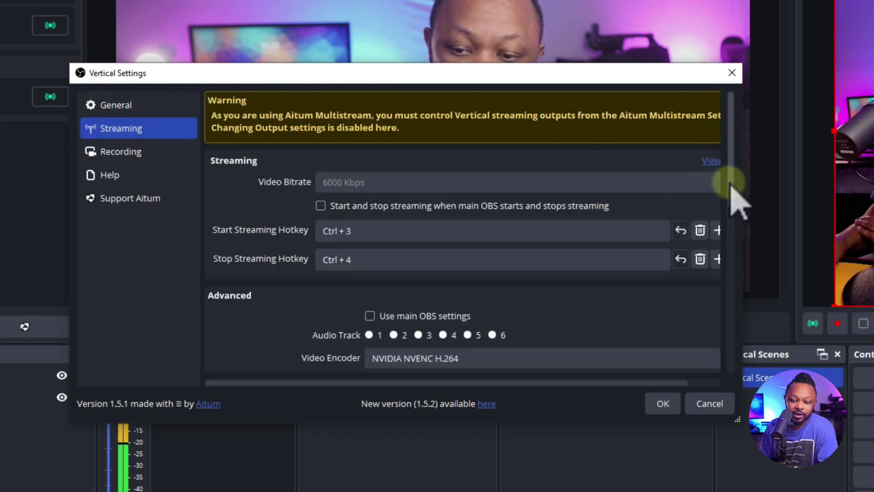
pyautogui.moveTo(732, 189); pyautogui.dragTo(746, 256)
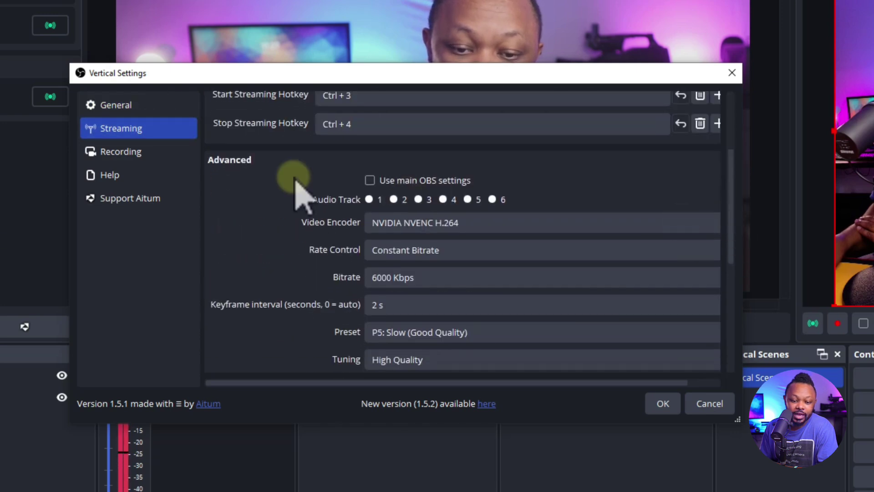
# Step: Examine the Use main OBS settings option and the video encoder choices, keeping the option off and NVIDIA NVENC H.264 selected
pyautogui.click(370, 181)
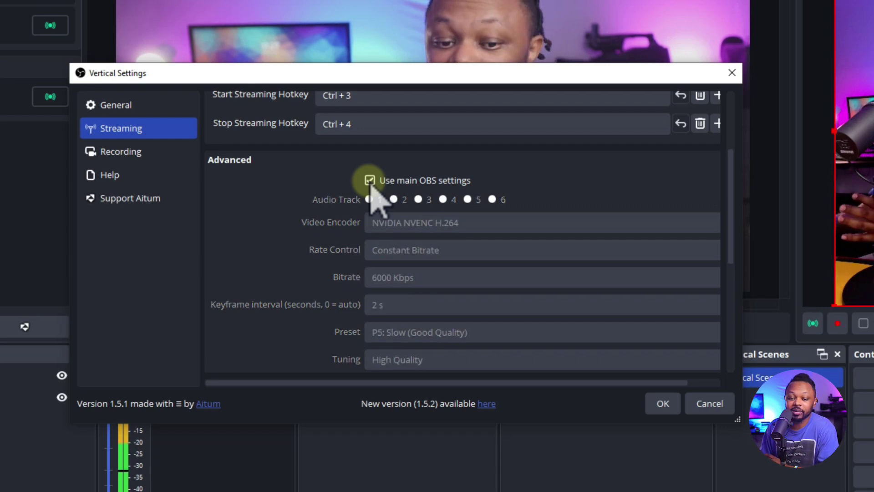
pyautogui.click(369, 181)
pyautogui.scroll(-1, 738, 219)
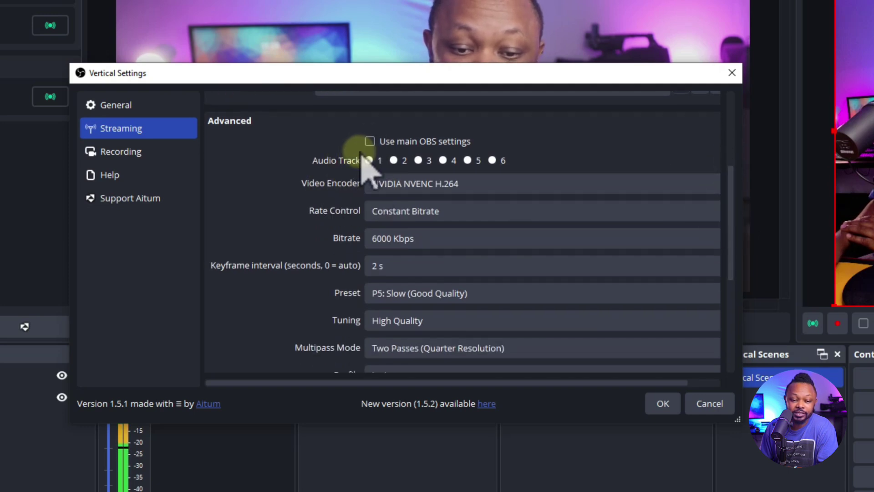
pyautogui.click(394, 187)
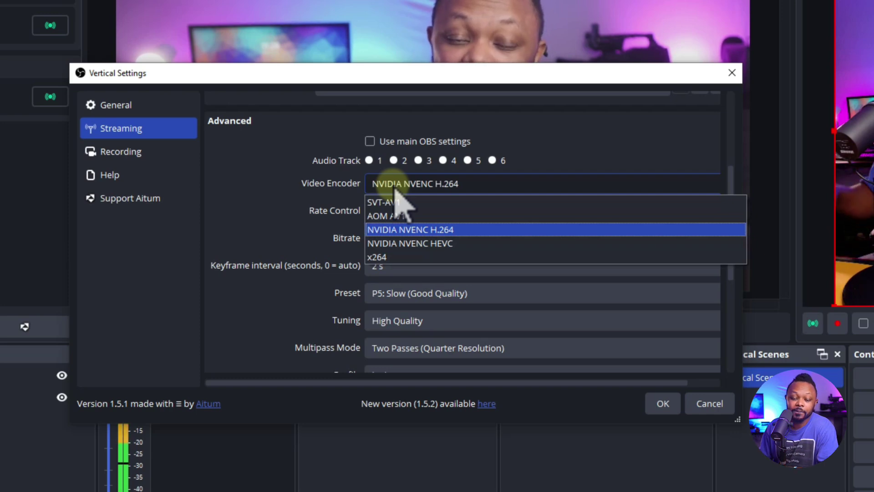
pyautogui.click(451, 234)
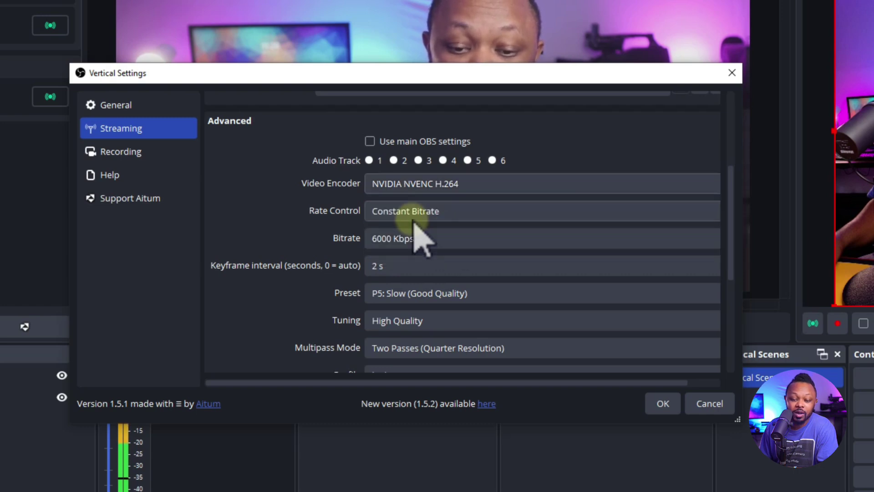
pyautogui.click(392, 186)
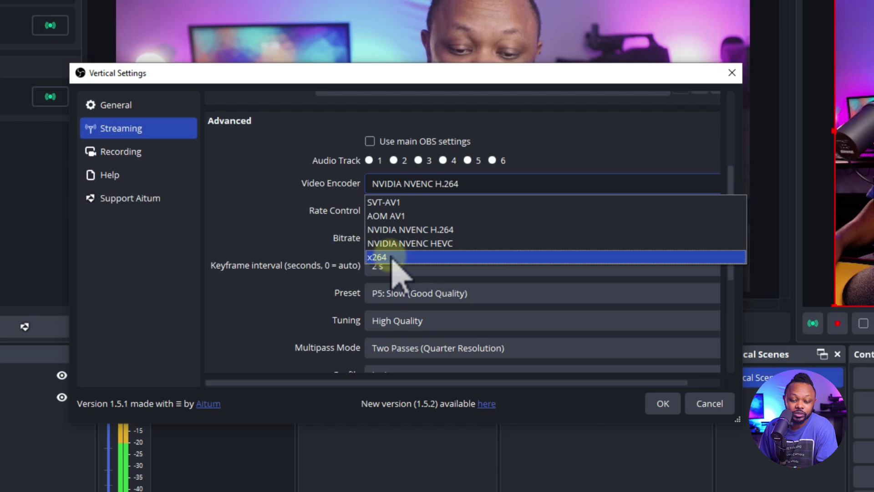
pyautogui.click(356, 182)
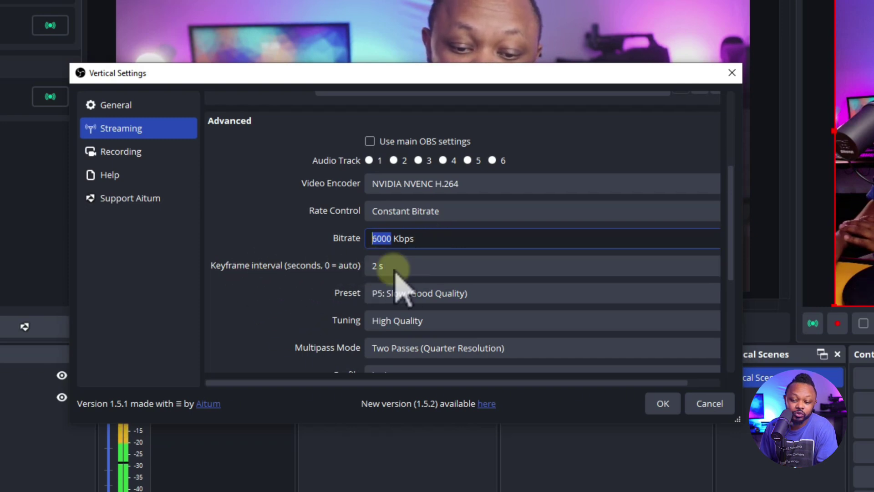
# Step: Review the remaining encoder and stream delay options, and close the vertical settings with OK
pyautogui.moveTo(732, 283); pyautogui.dragTo(738, 312)
pyautogui.scroll(-2, 740, 330)
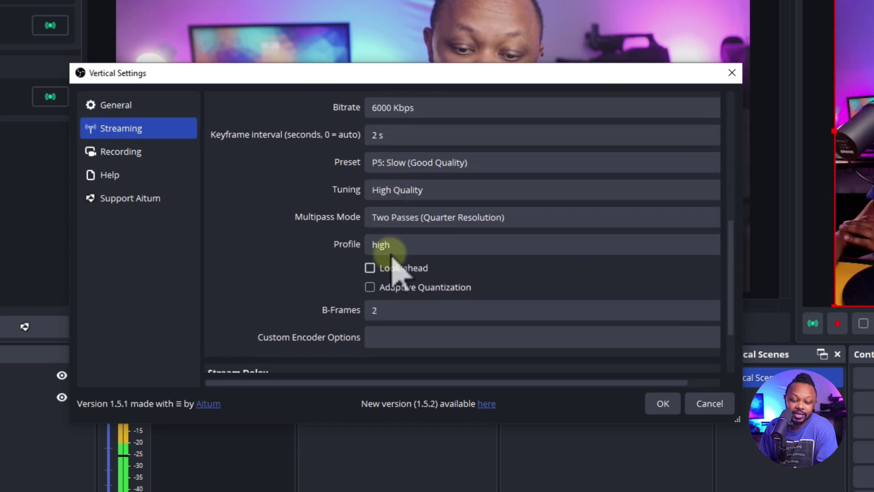
pyautogui.moveTo(734, 284); pyautogui.dragTo(737, 325)
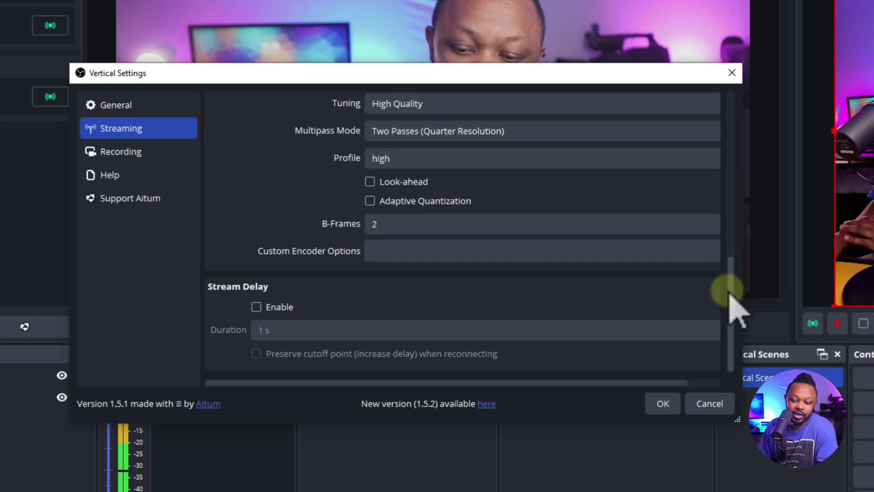
pyautogui.click(663, 403)
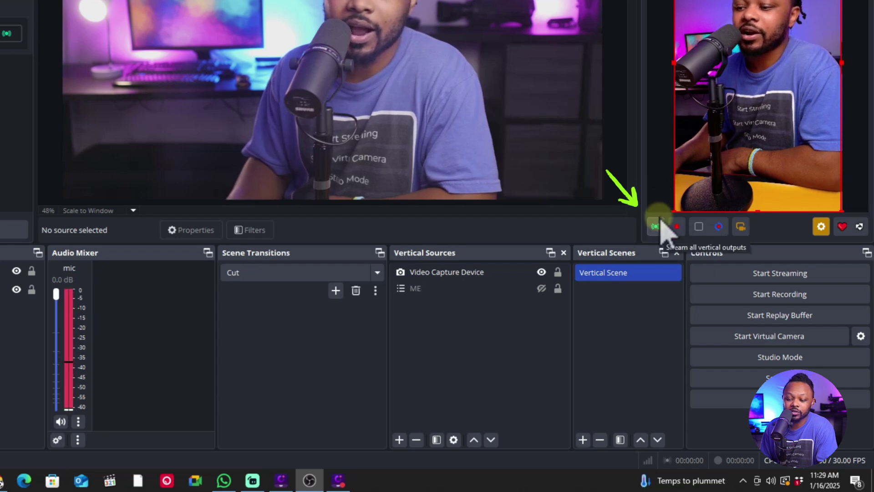
# Step: Start streaming all vertical outputs and switch to Instagram in the browser to check the live preview
pyautogui.click(655, 227)
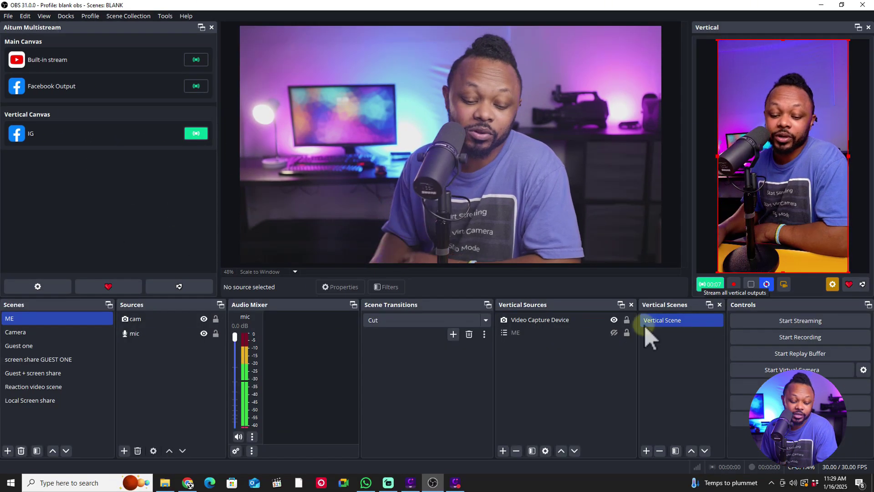
pyautogui.click(188, 483)
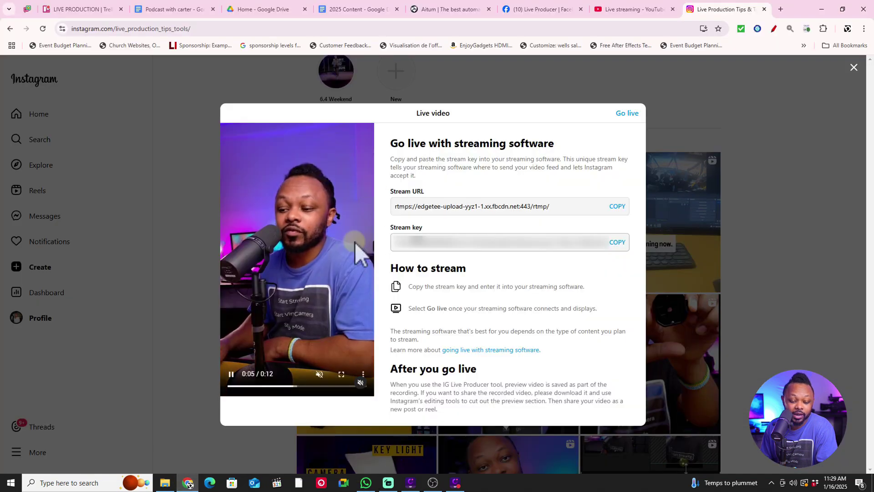